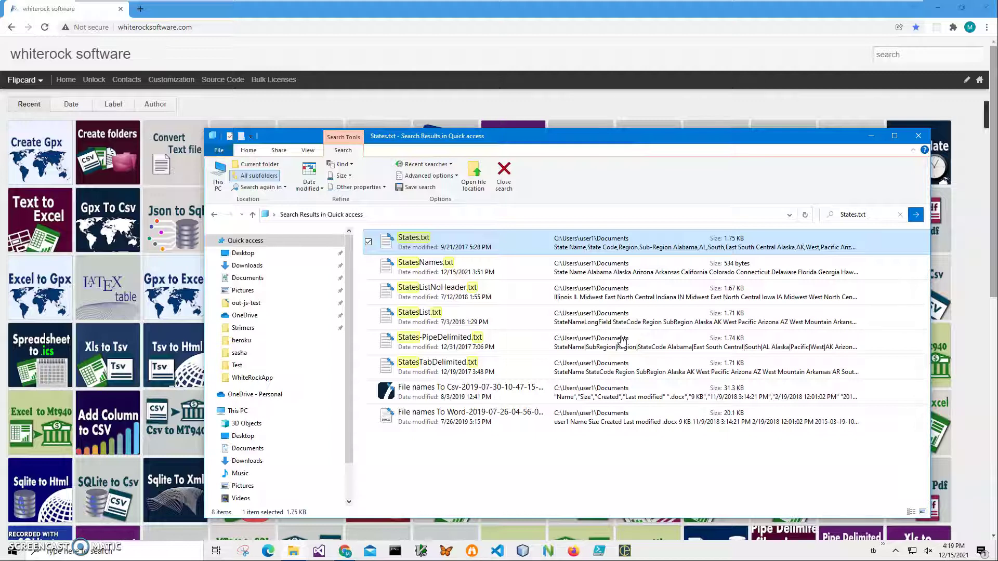
Step: Open States.txt from the File Explorer search results in Notepad
double_click(433, 242)
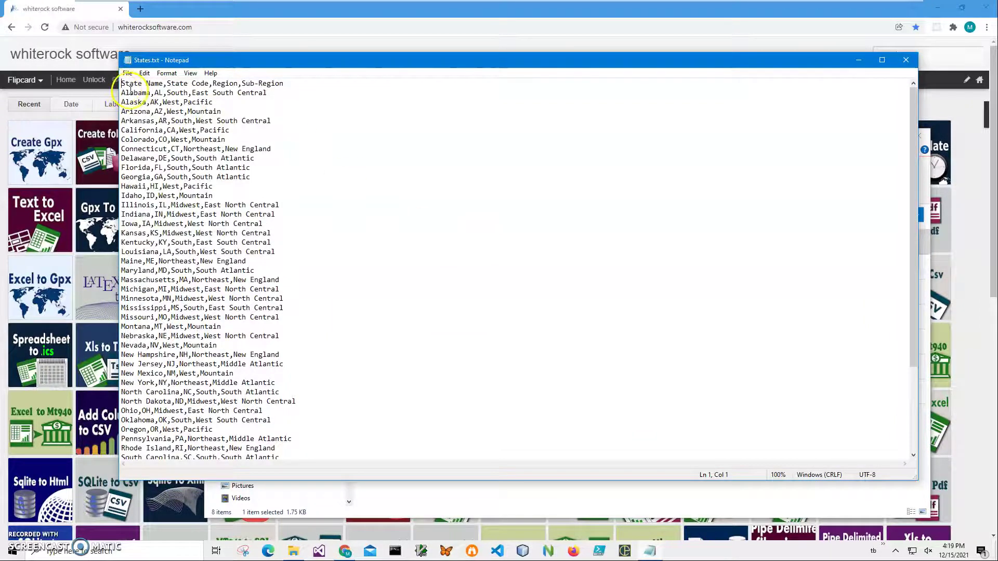
left_click_drag(132, 92, 213, 92)
scroll(232, 291, "down", 4)
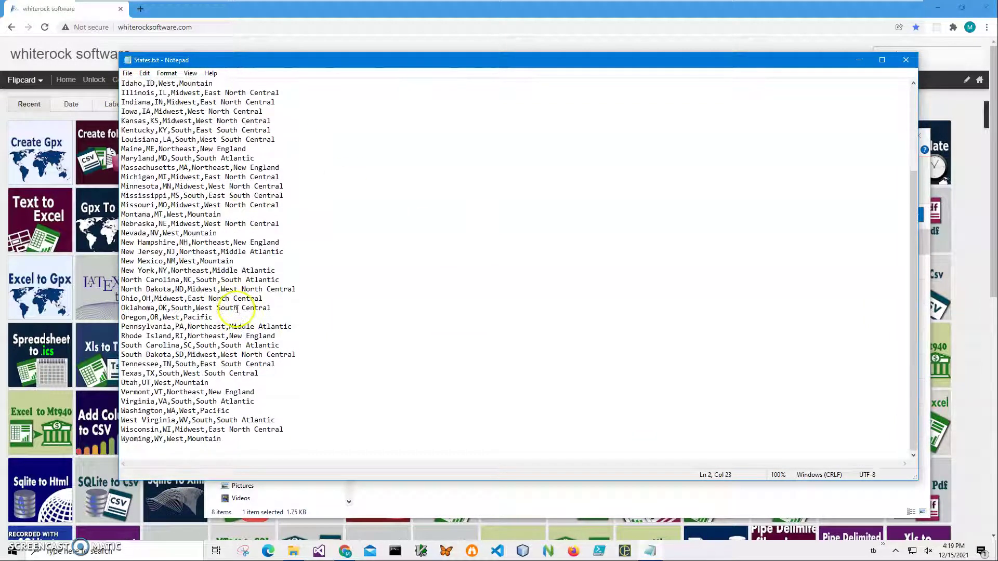
scroll(239, 298, "up", 3)
scroll(241, 303, "up", 1)
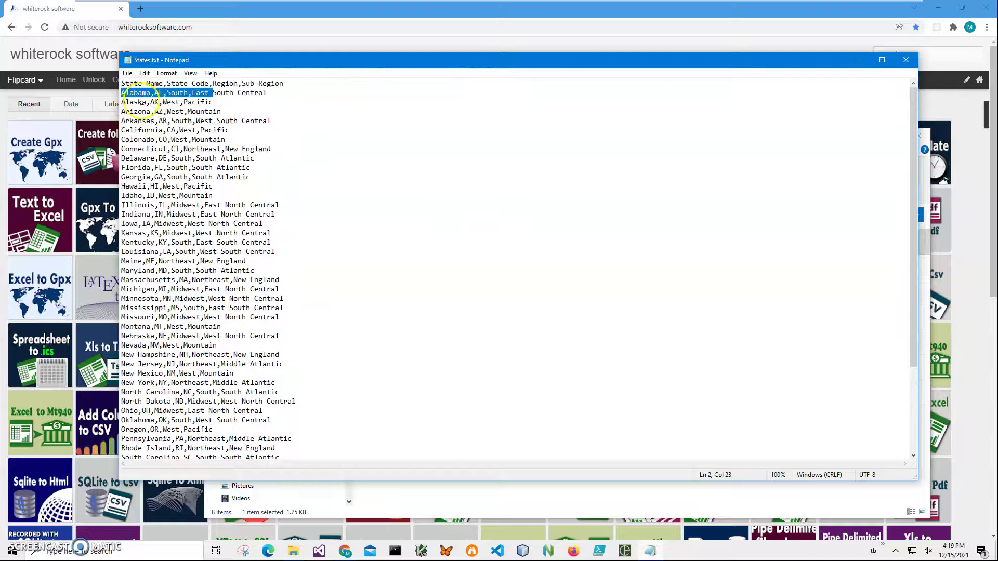
left_click(204, 84)
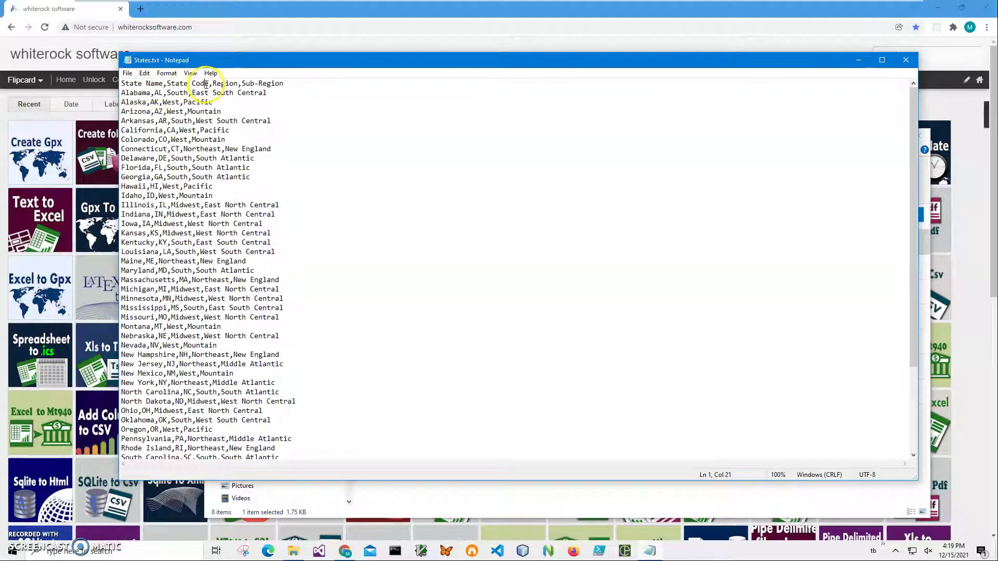
left_click(254, 83)
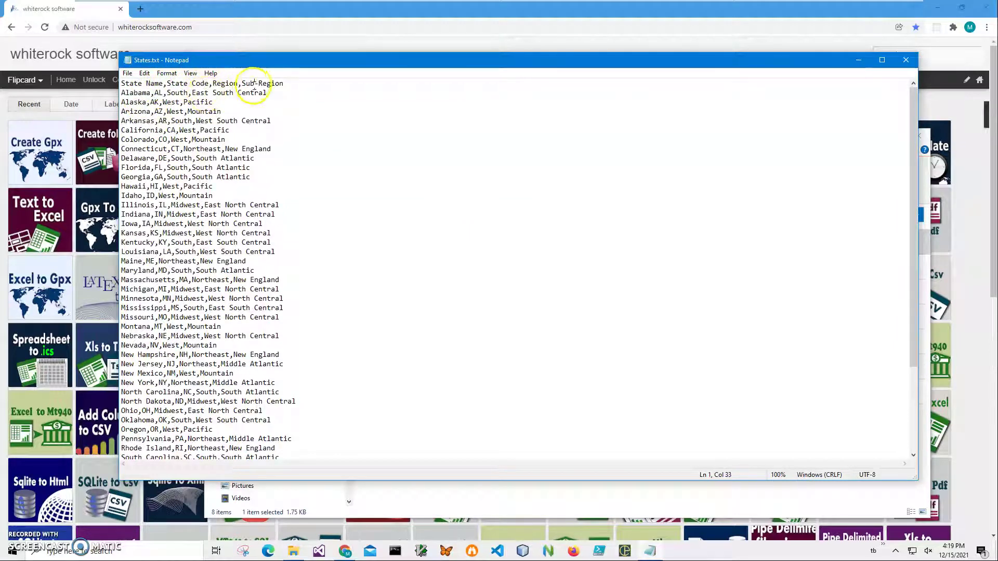
left_click(213, 195)
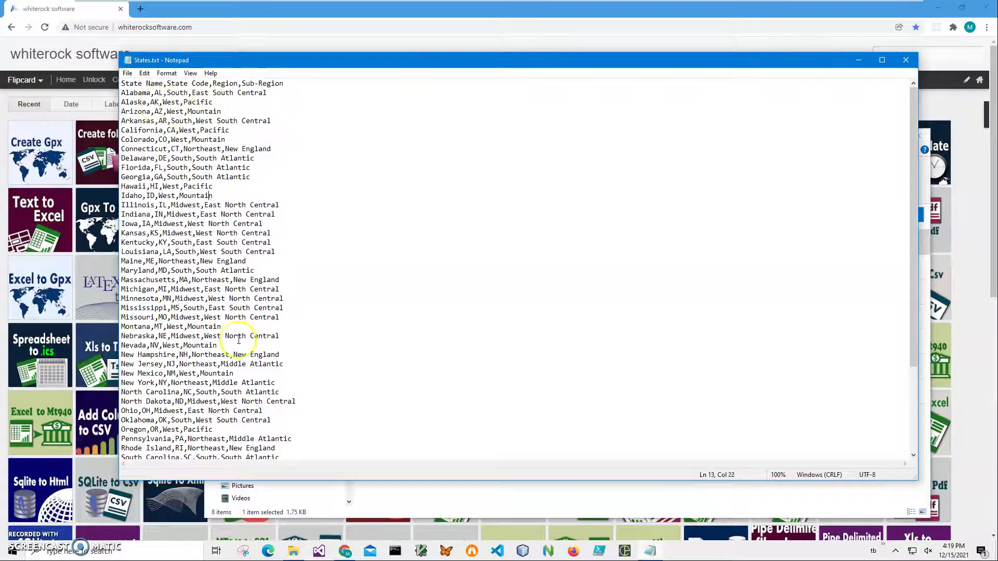
scroll(251, 345, "down", 3)
scroll(252, 345, "down", 1)
scroll(251, 345, "up", 4)
mouse_move(123, 84)
left_mouse_down()
mouse_move(291, 83)
mouse_move(121, 83)
left_mouse_up()
left_click(299, 84)
left_click(142, 93)
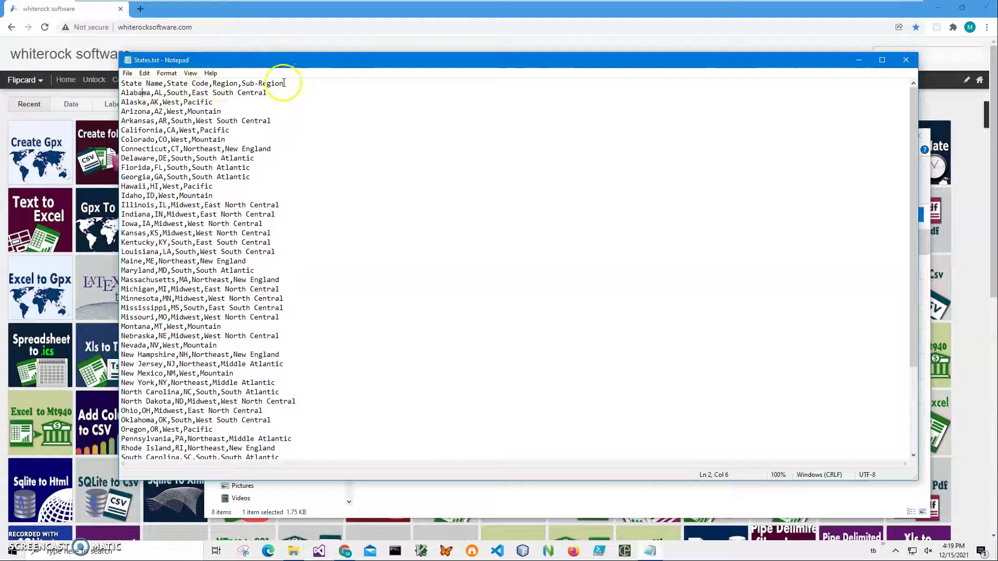
mouse_move(284, 84)
left_mouse_down()
mouse_move(121, 83)
mouse_move(289, 84)
left_mouse_up()
left_click(147, 93)
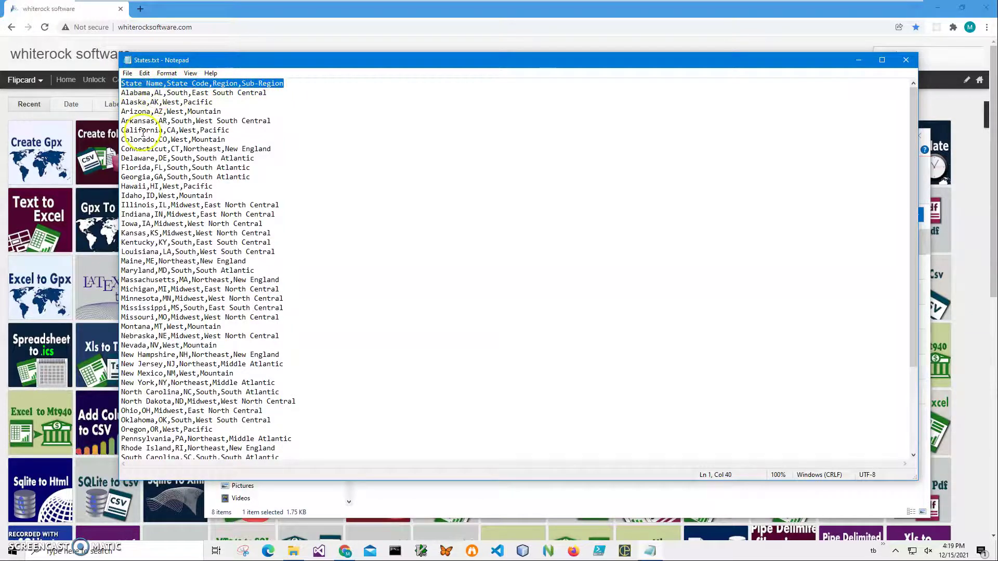
left_click(150, 93)
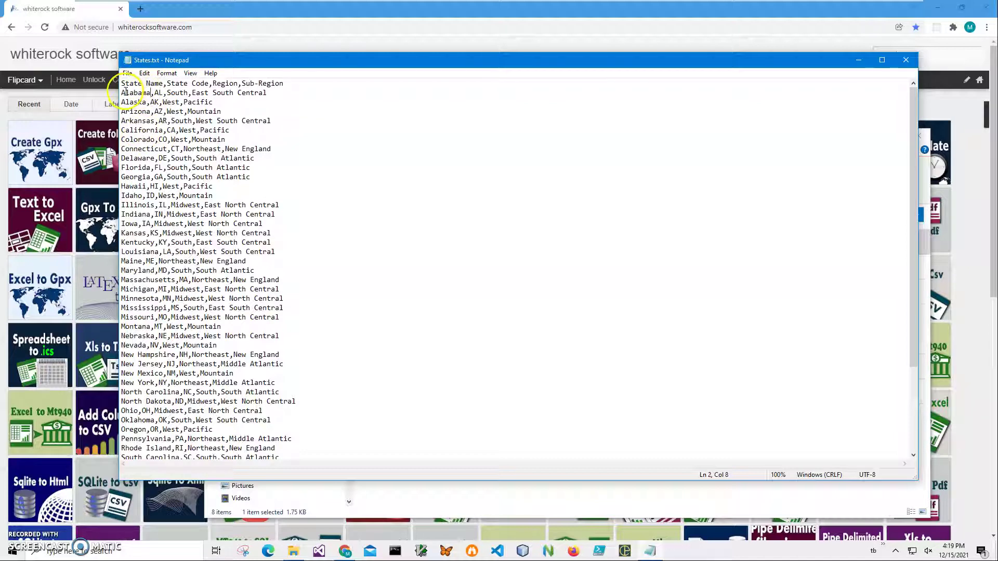
left_click_drag(122, 92, 270, 121)
left_click(250, 176)
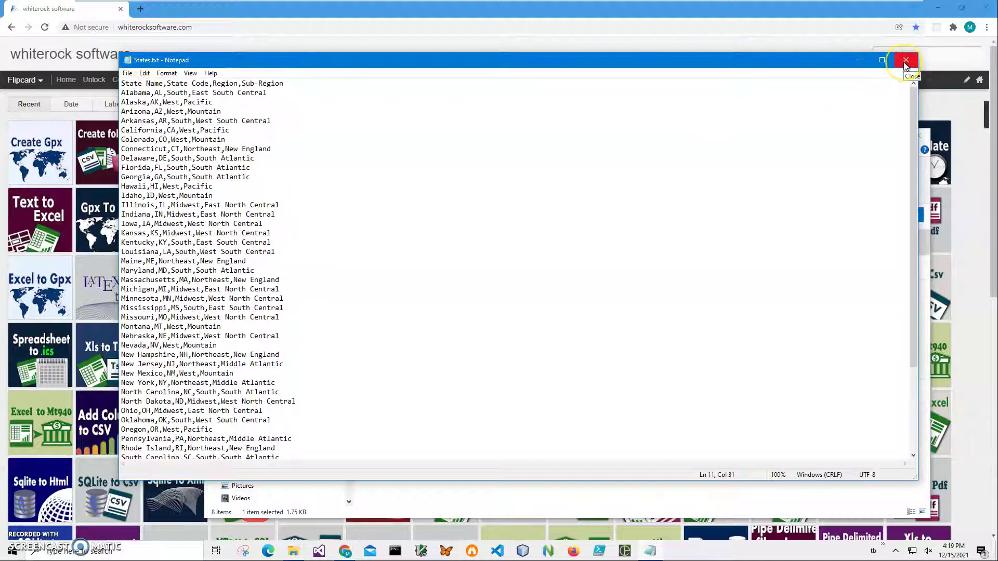
Step: Close States.txt and the Explorer window, then search whiterocksoftware.com for 'text'
left_click(906, 62)
left_click(924, 133)
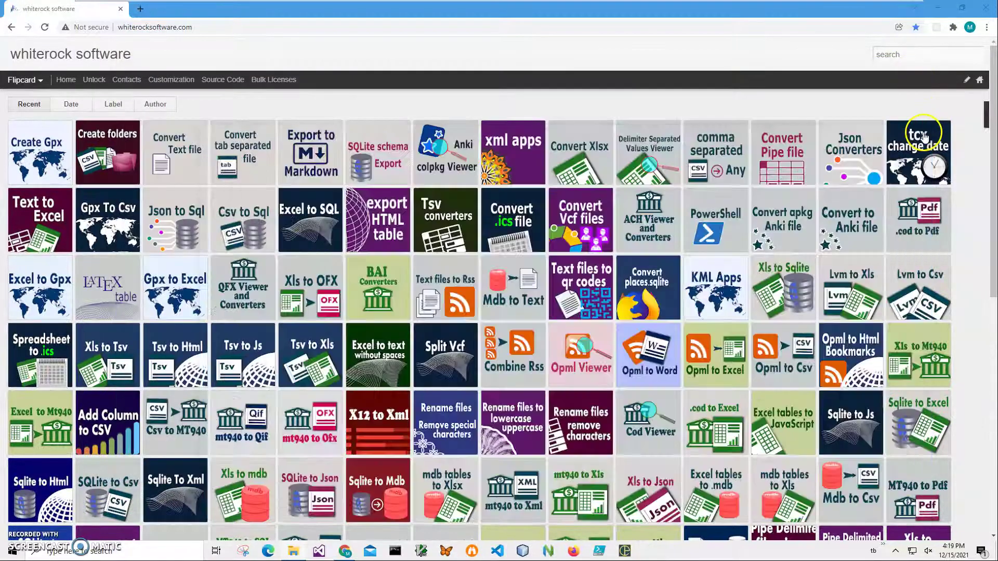
left_click(902, 56)
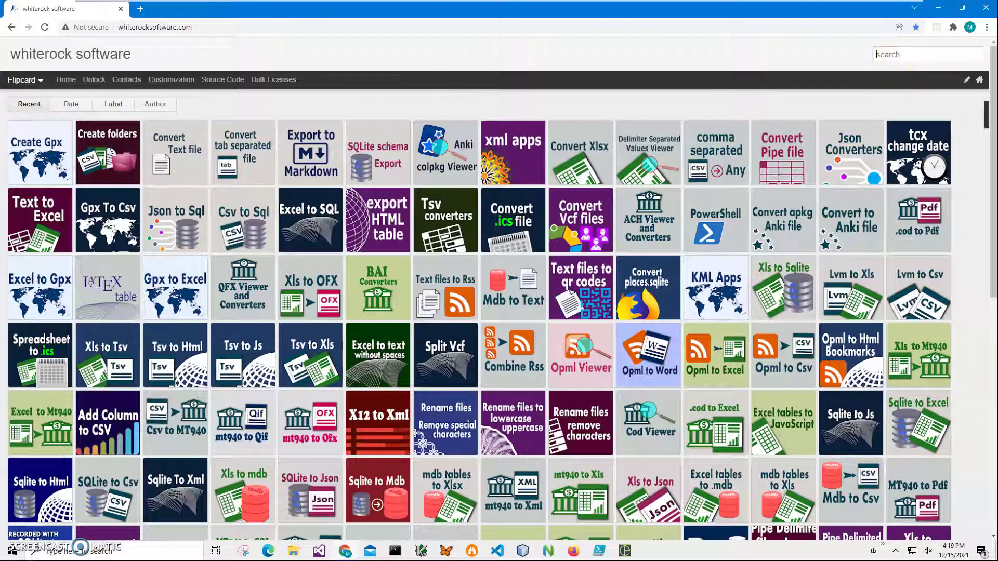
type("xt")
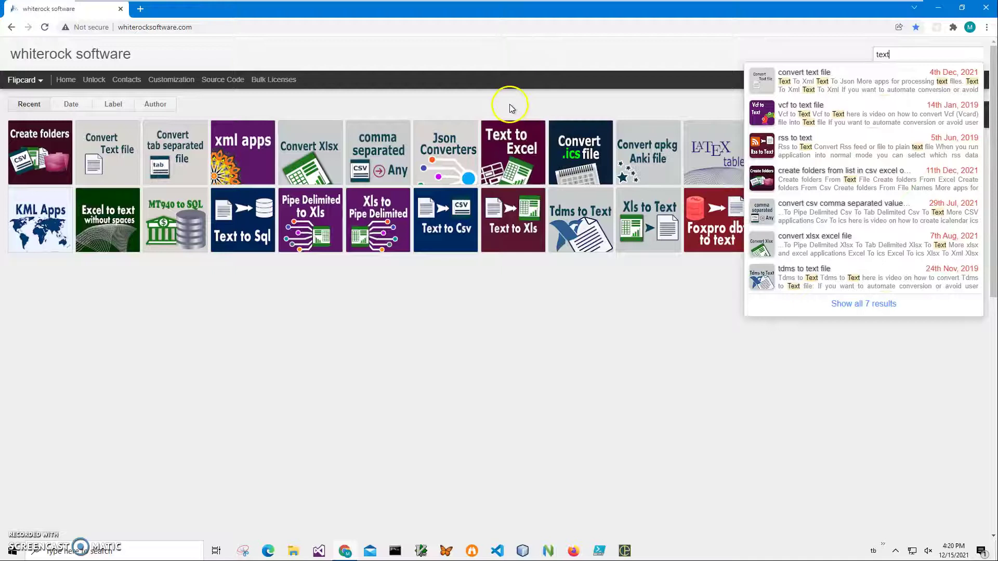
Step: On the convert text file page, download the Text To Xml installer
left_click(118, 150)
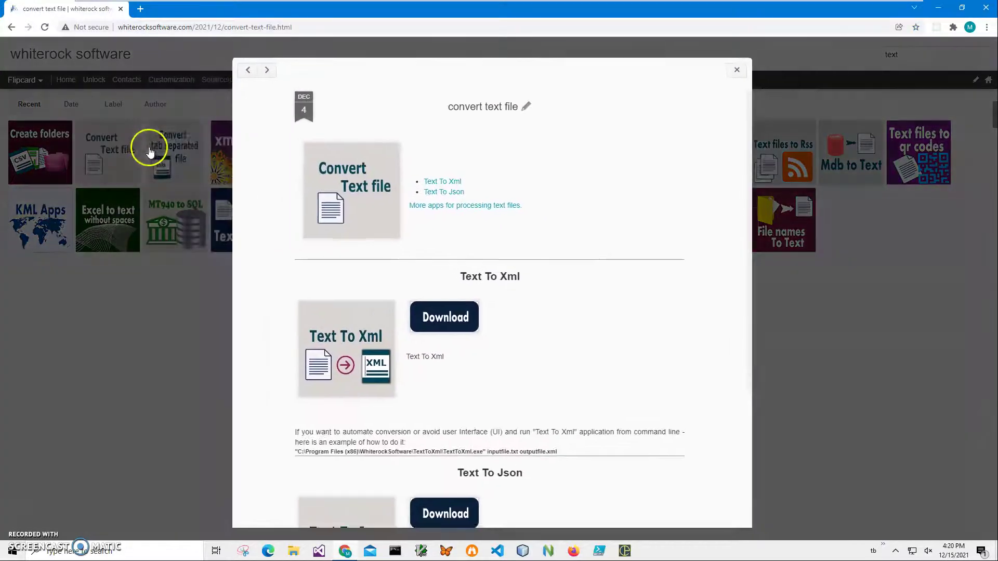
scroll(470, 275, "down", 1)
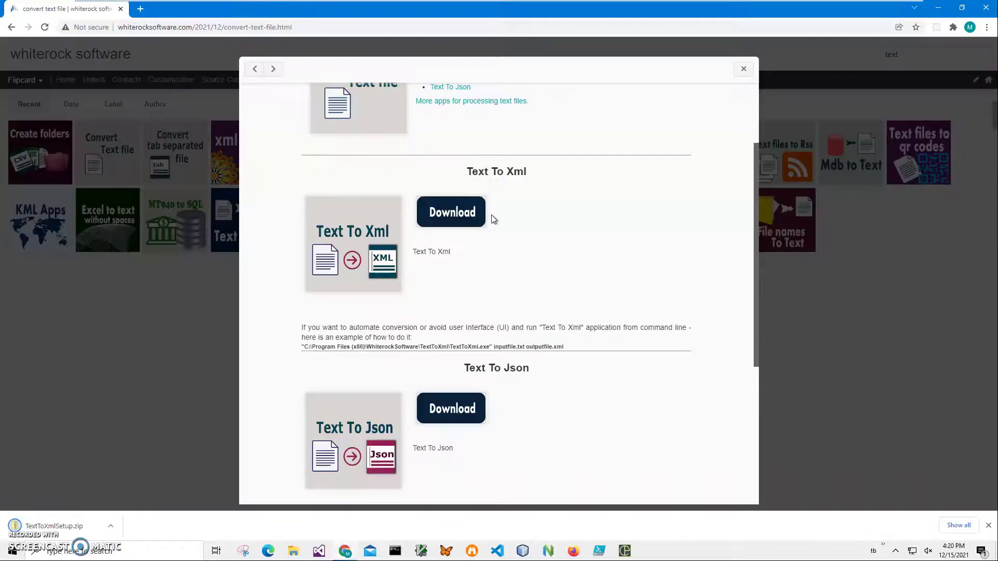
left_click(487, 196)
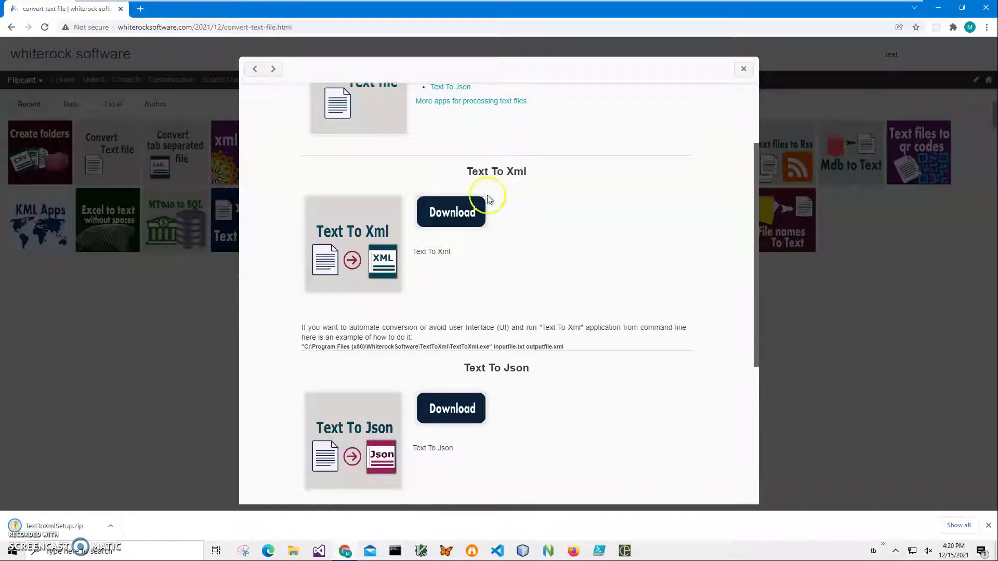
Step: Open TextToXmlSetup.zip and run TextToXmlSetup.msi despite the unknown-publisher warning
left_click(80, 524)
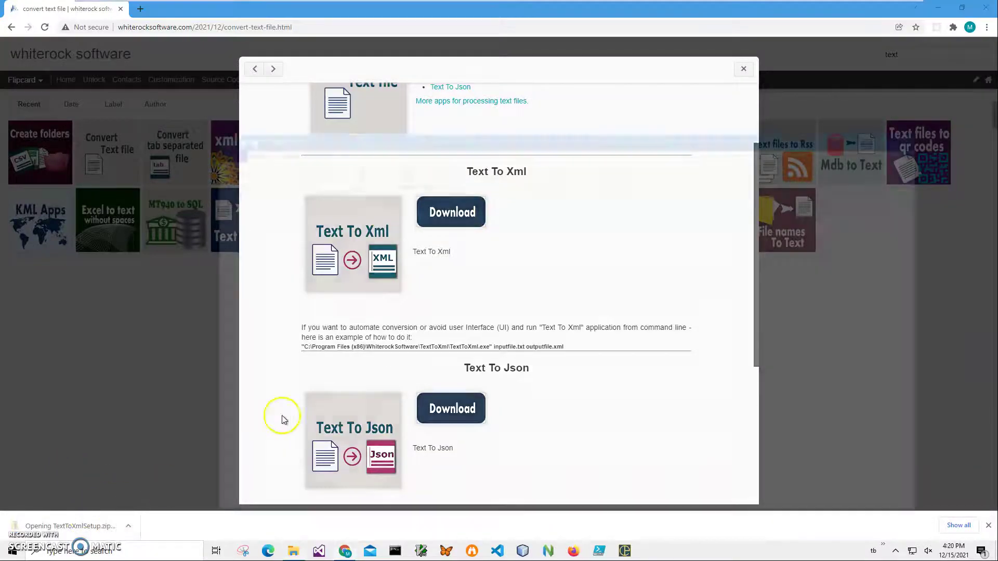
double_click(407, 251)
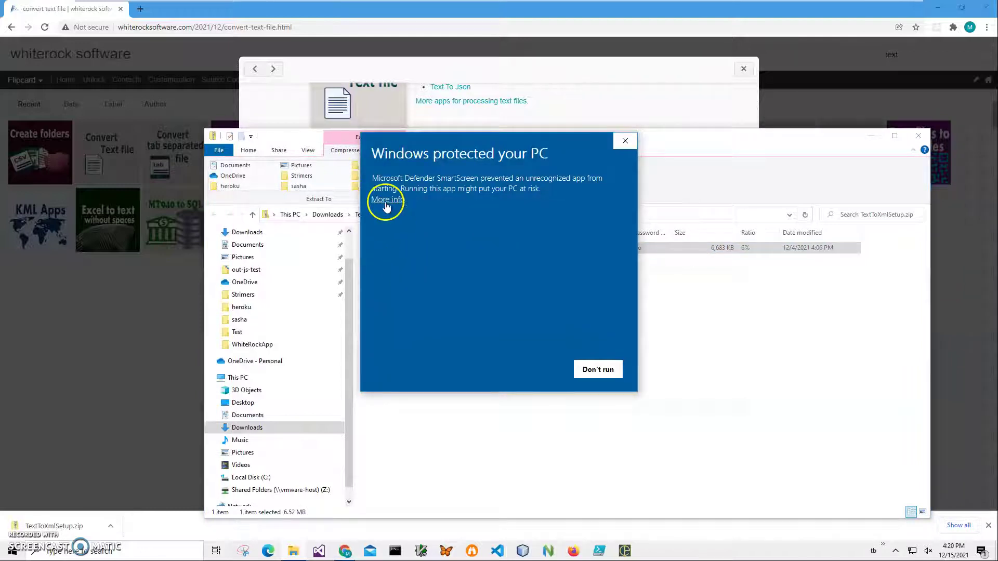
left_click(386, 202)
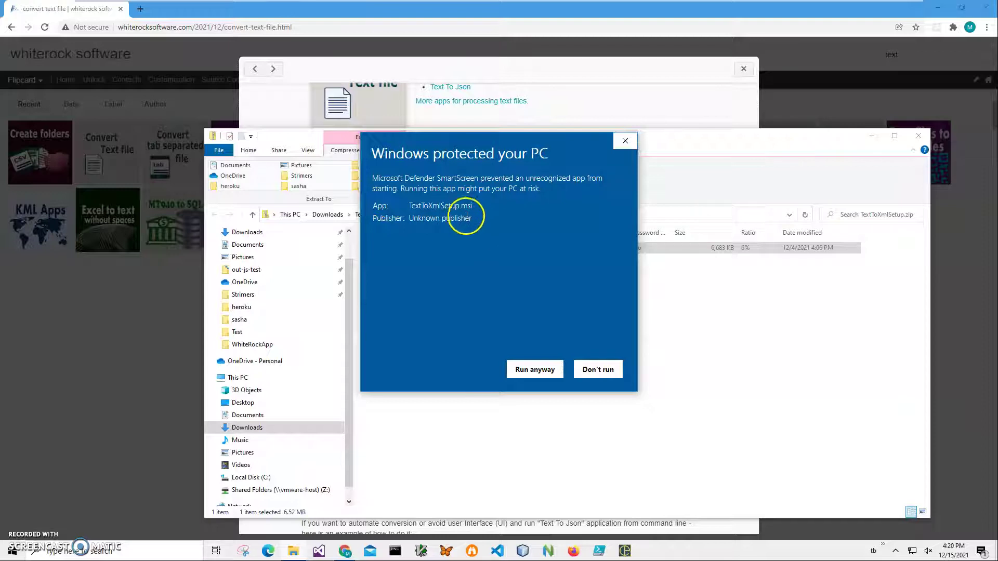
left_click_drag(474, 221, 370, 217)
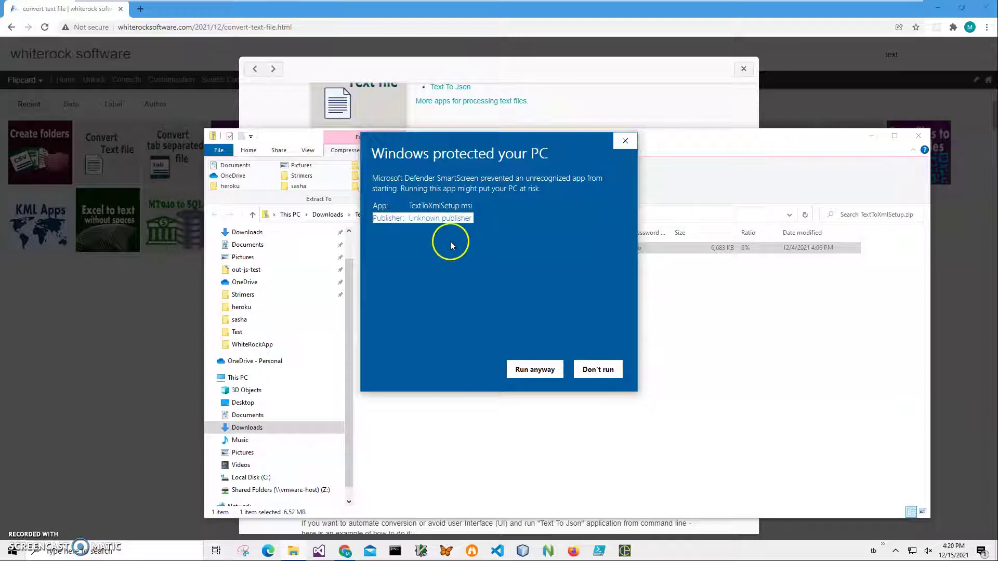
left_click(530, 369)
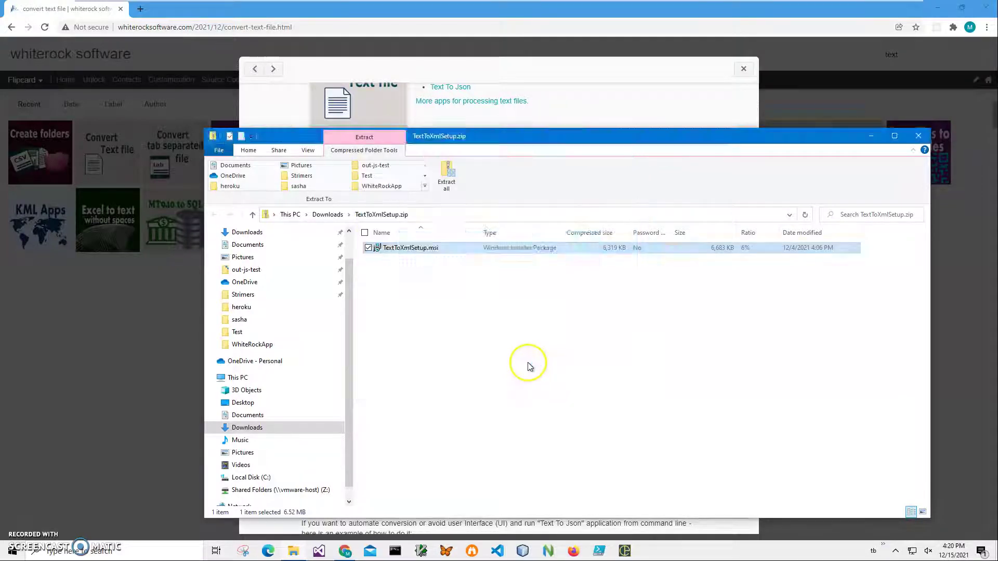
Step: Finish the setup wizard with the default folder, approve the UAC prompt, and close the zip window
left_click(540, 357)
left_click(552, 357)
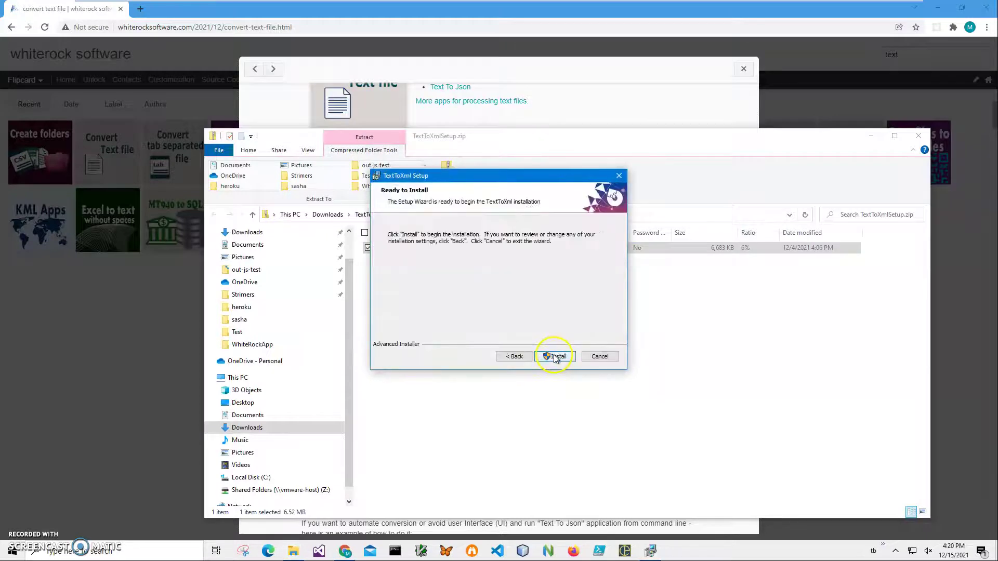
left_click(552, 356)
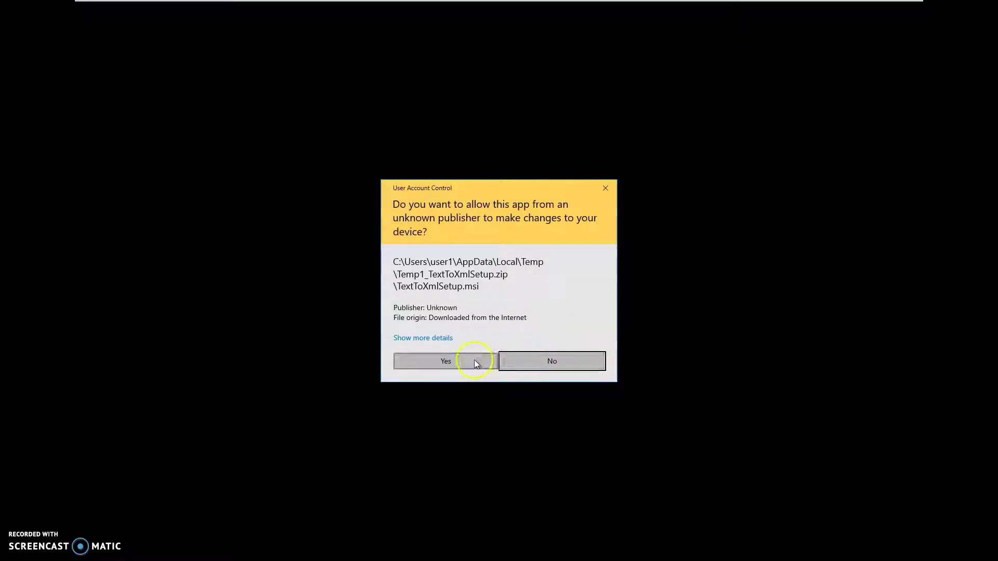
left_click(474, 359)
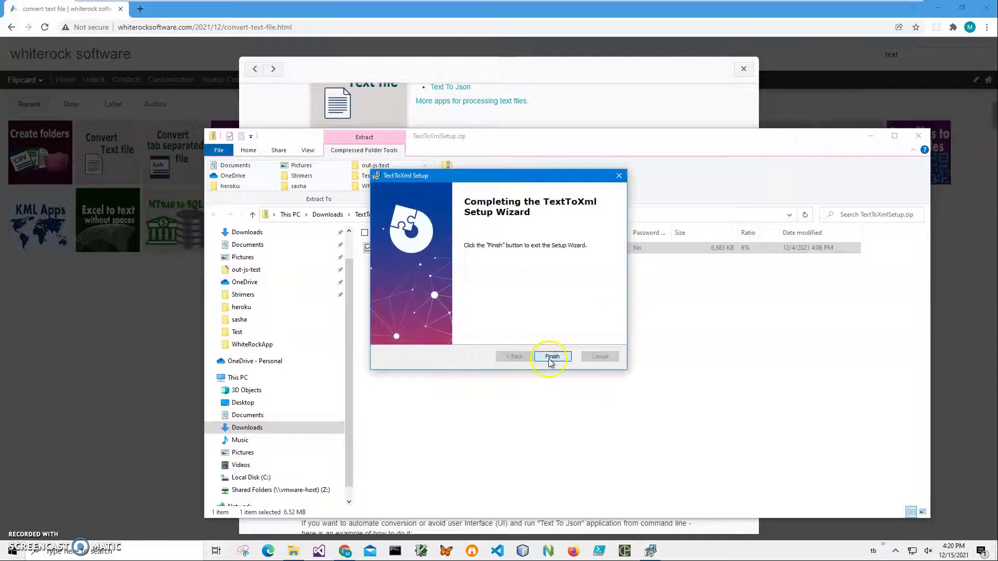
left_click(548, 357)
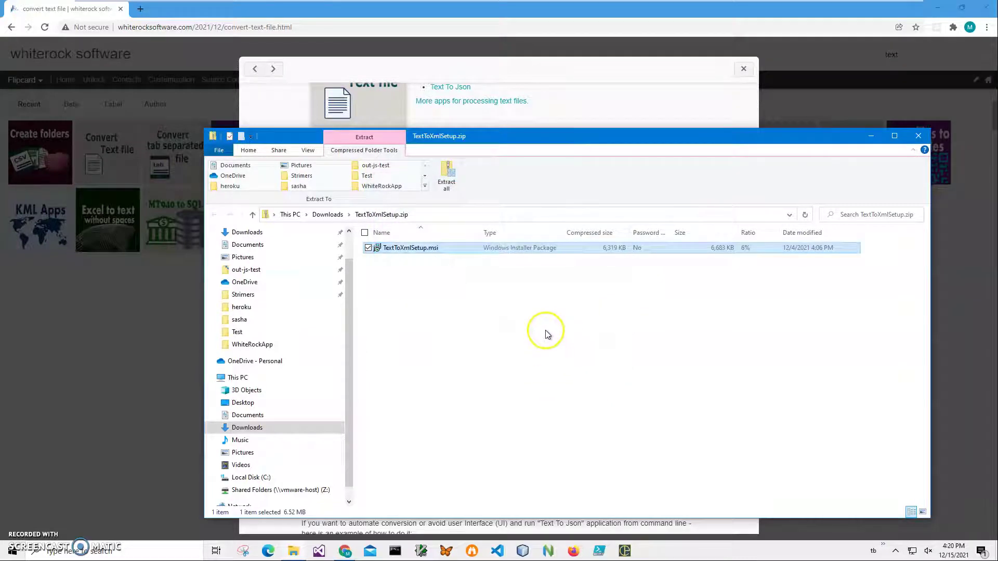
left_click(917, 136)
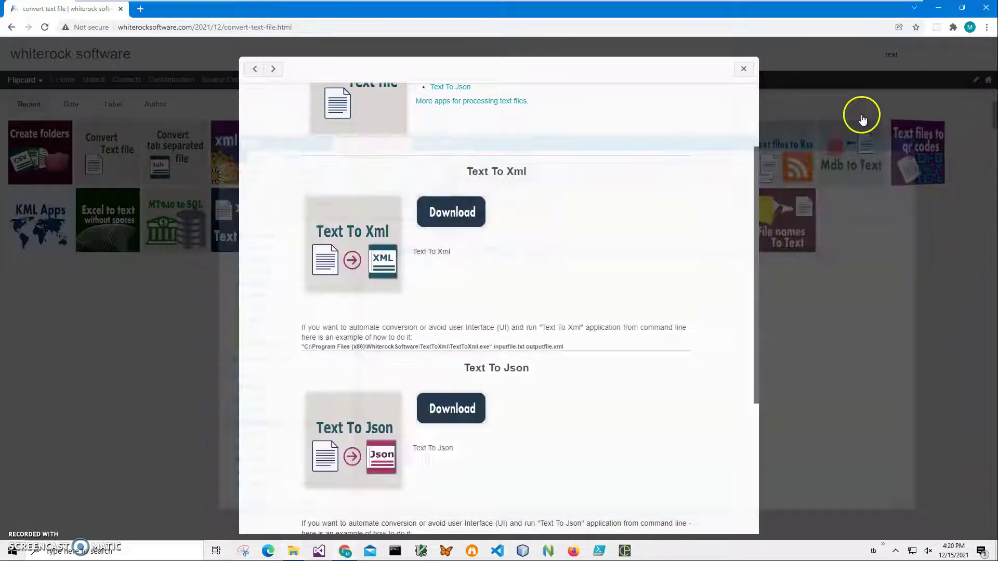
Step: Close the browser, launch TextToXml, and load Documents\States.txt as the input file
left_click(982, 9)
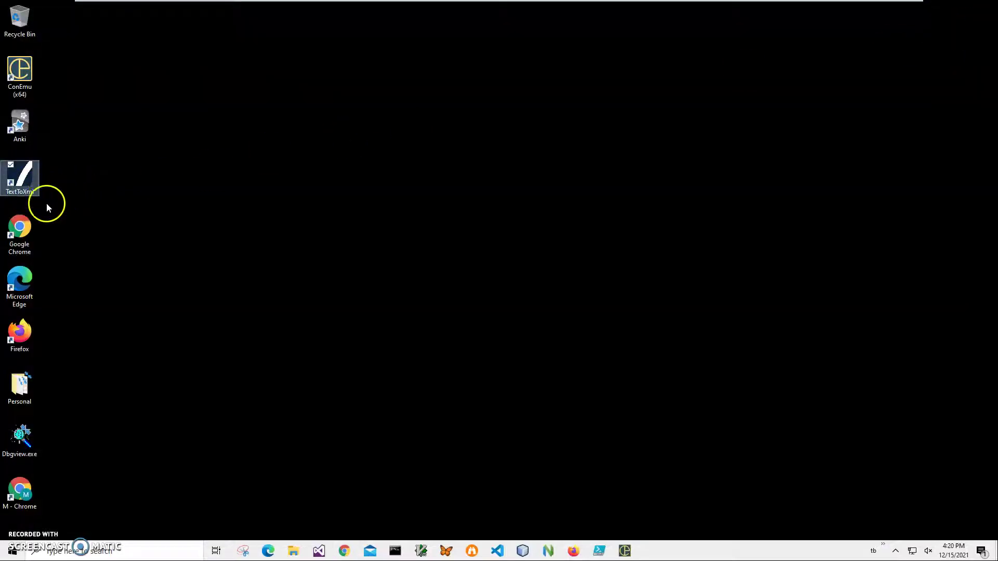
left_click(21, 192)
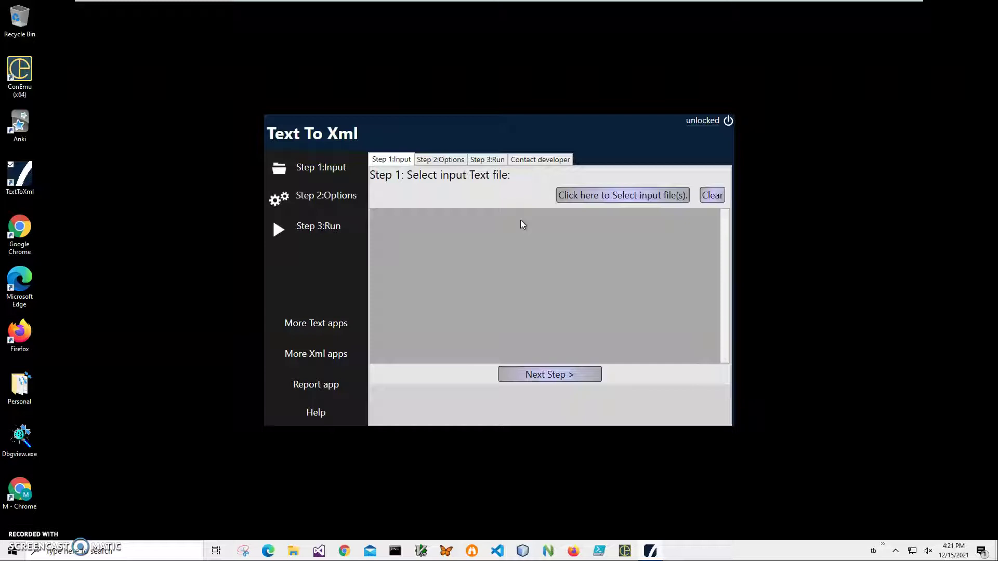
left_click(578, 197)
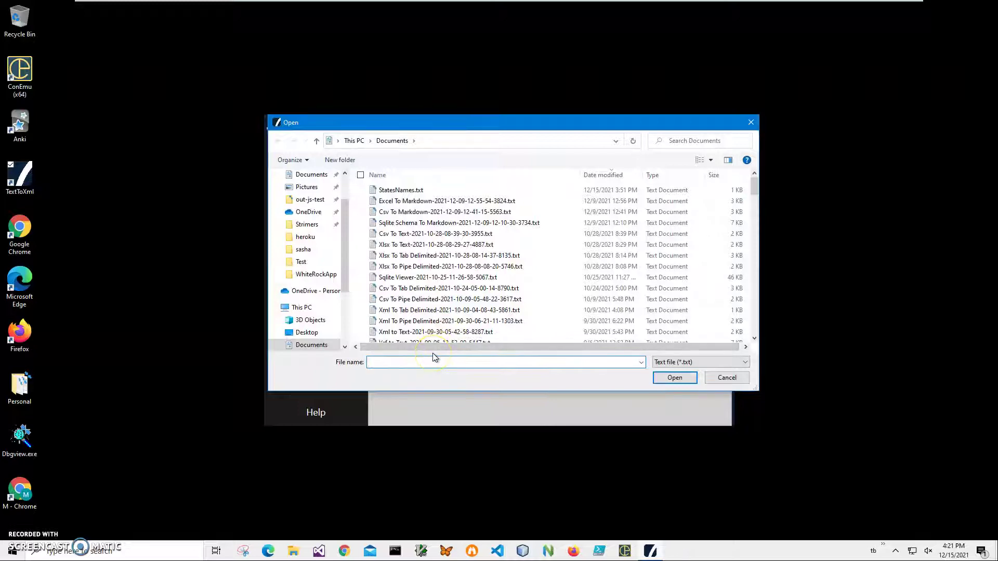
type("States")
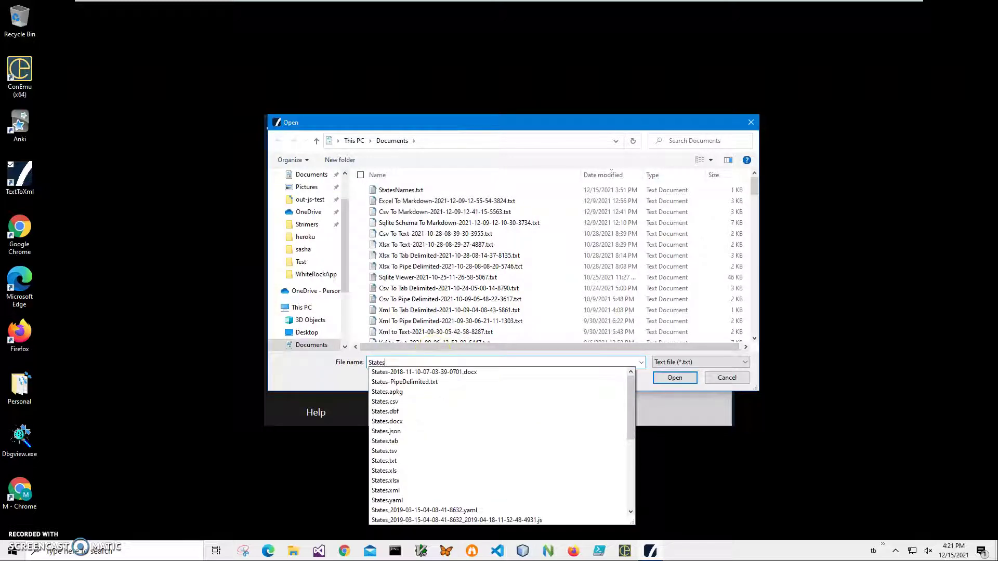
left_click(391, 462)
left_click(678, 379)
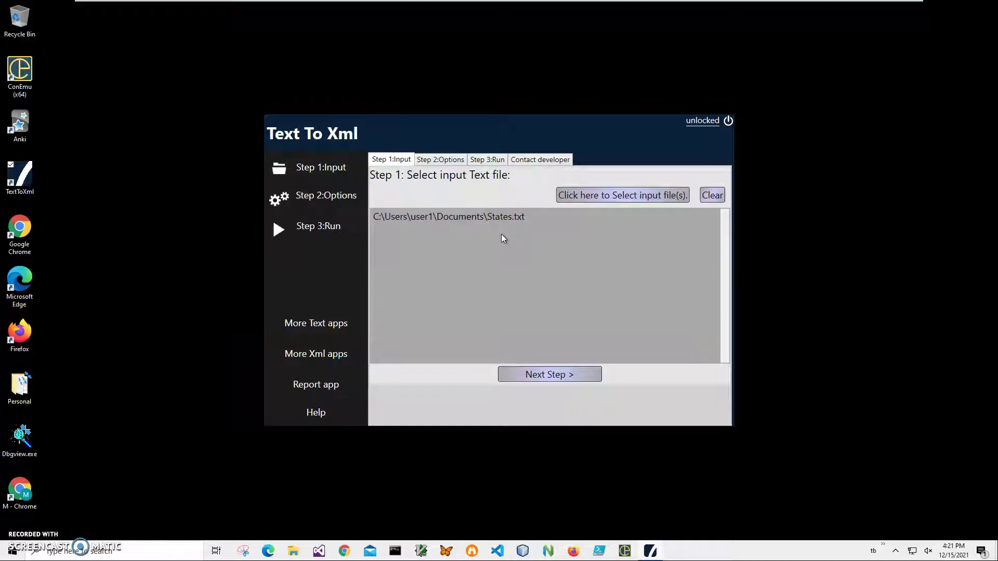
Step: Advance to Step 3:Run and preview the States XML rows from Alabama to Wyoming
left_click(552, 224)
left_click(559, 378)
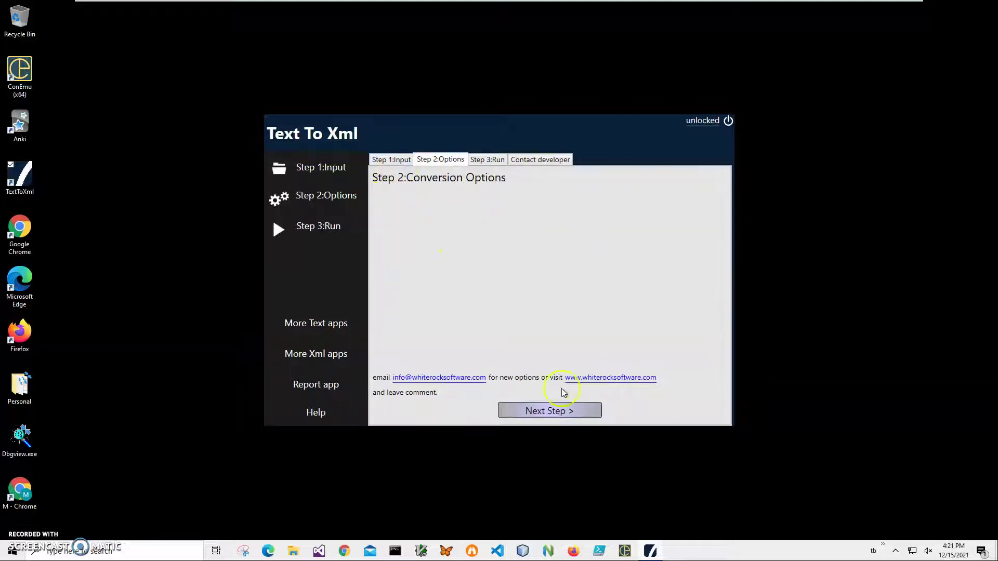
left_click(561, 413)
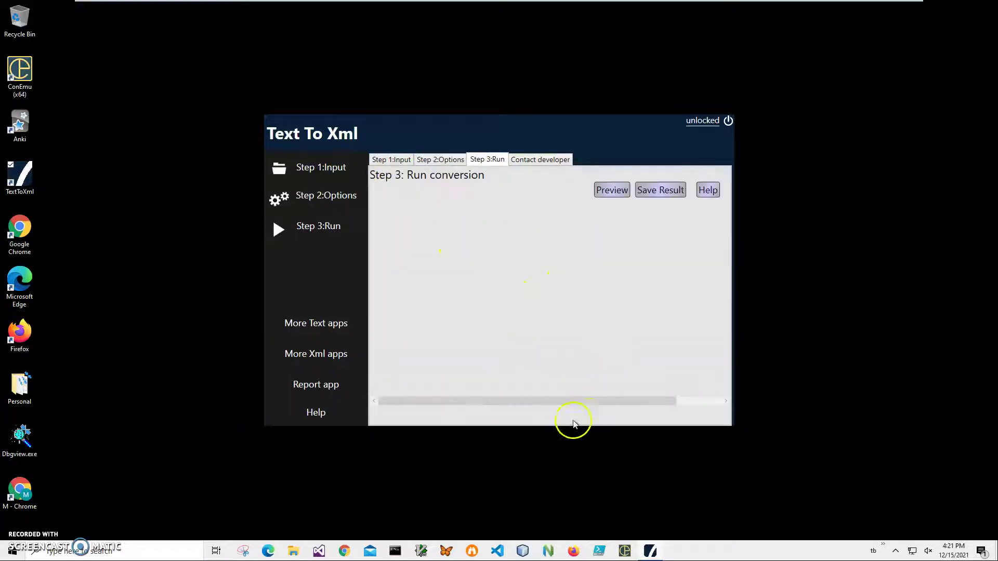
left_click(617, 195)
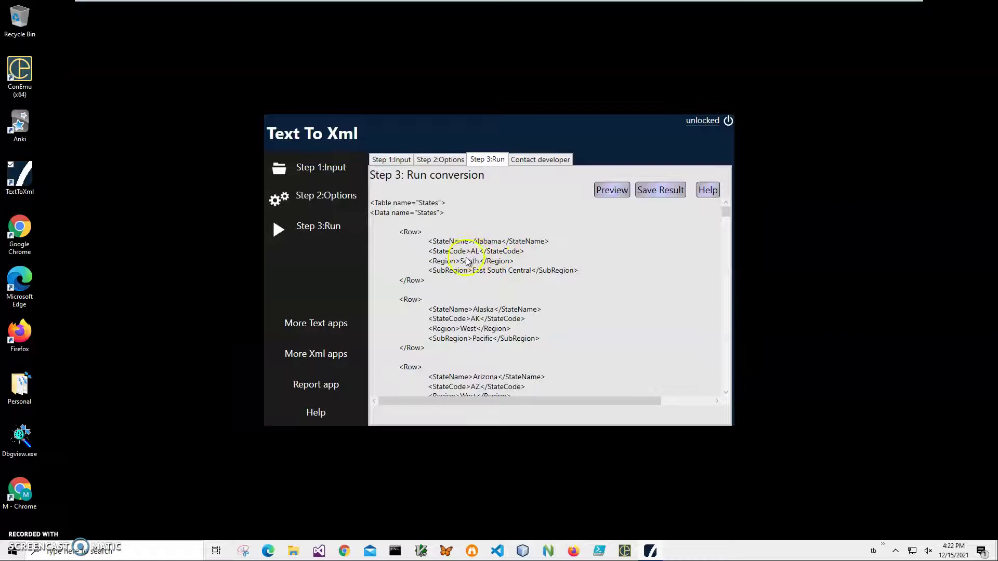
scroll(470, 265, "down", 3)
scroll(471, 265, "down", 3)
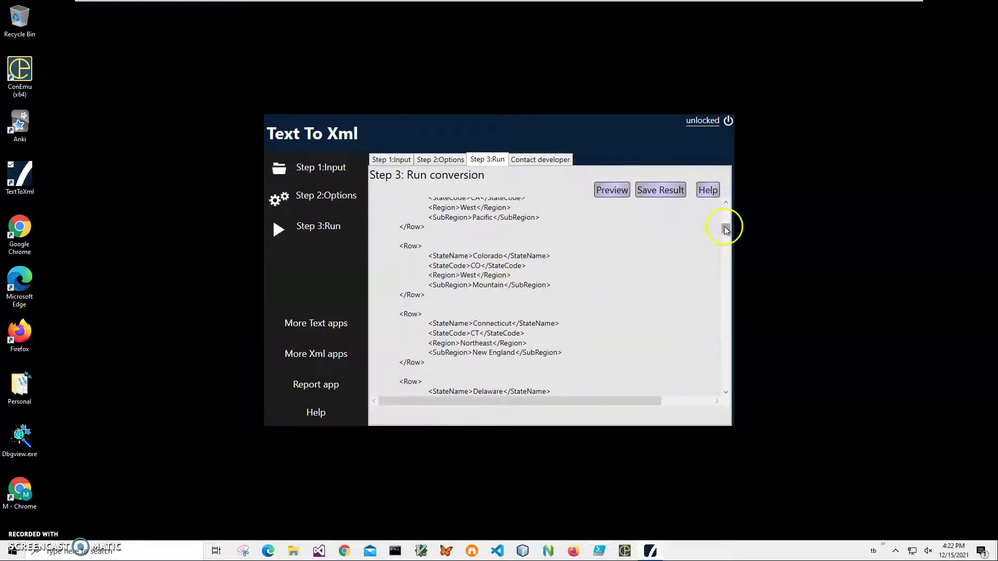
left_click_drag(721, 223, 731, 403)
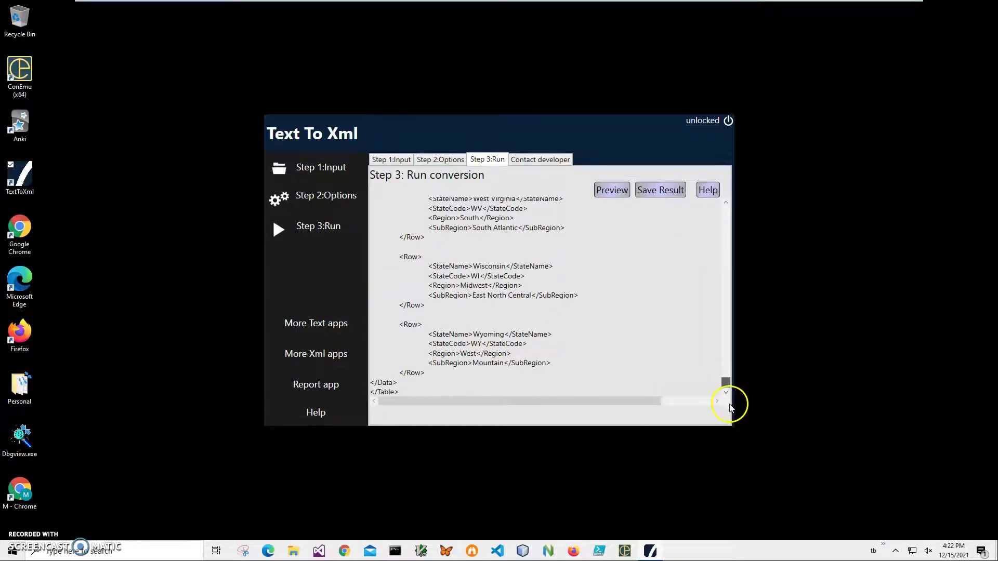
left_click(657, 191)
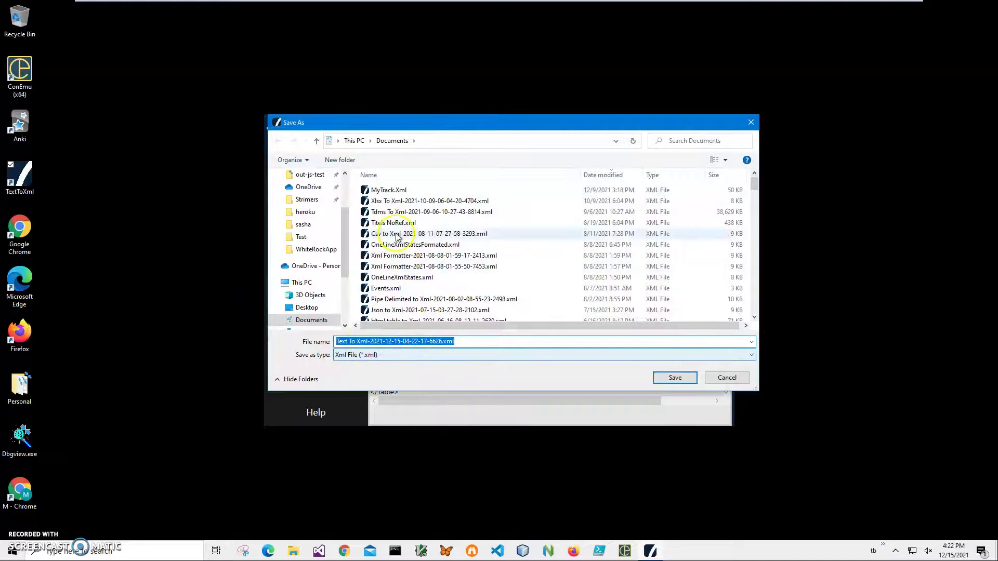
left_click(674, 378)
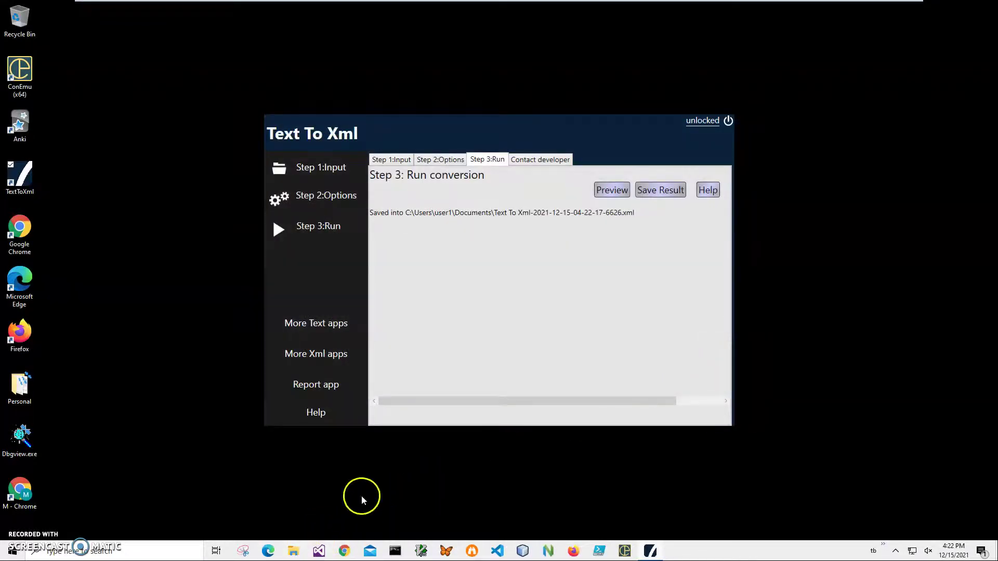
key("super+e")
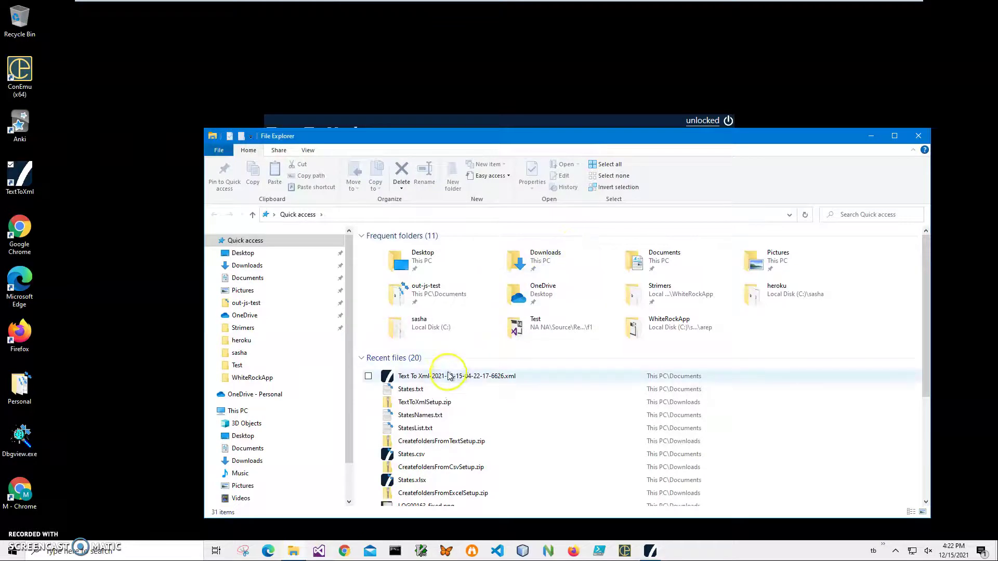
right_click(450, 375)
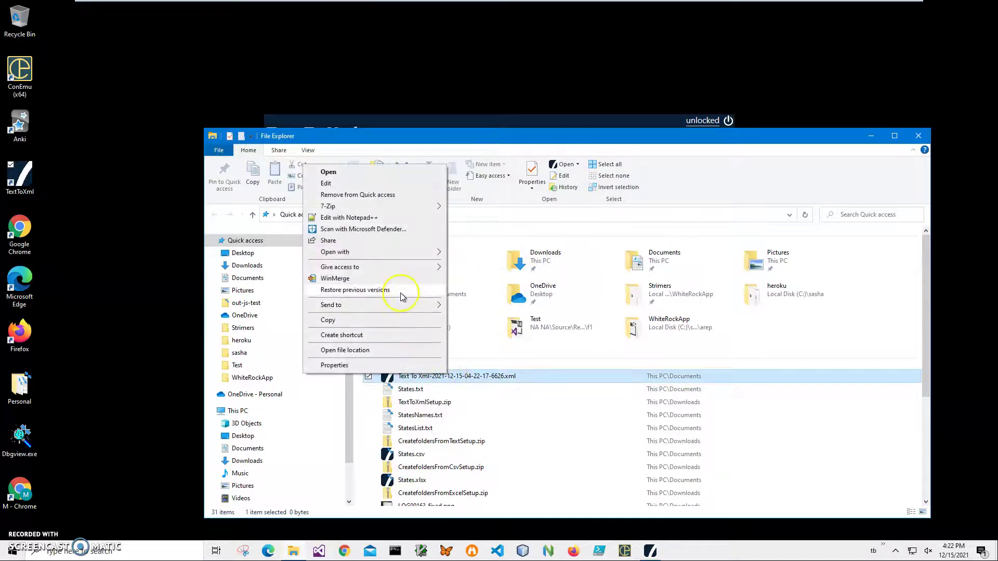
mouse_move(396, 254)
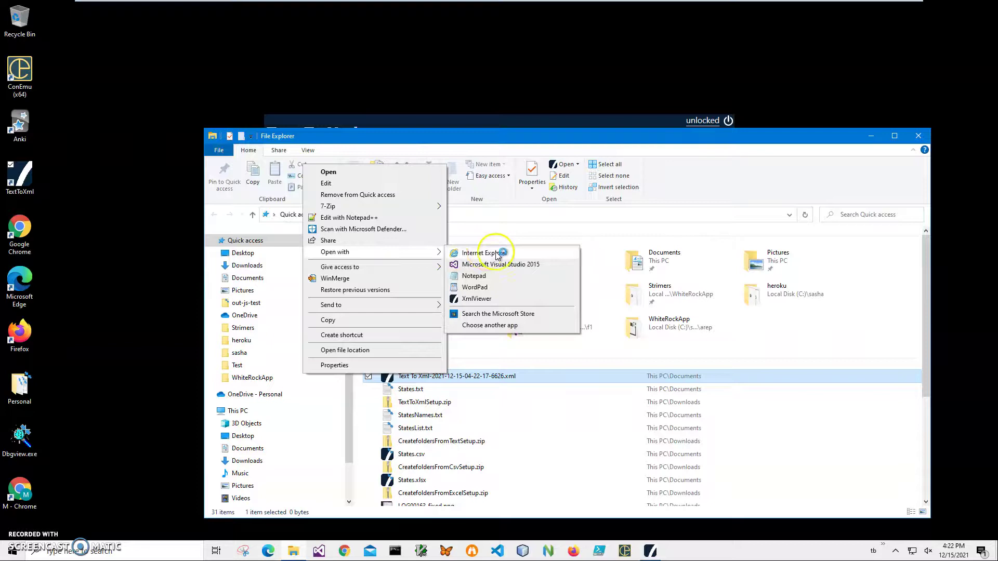
left_click(498, 255)
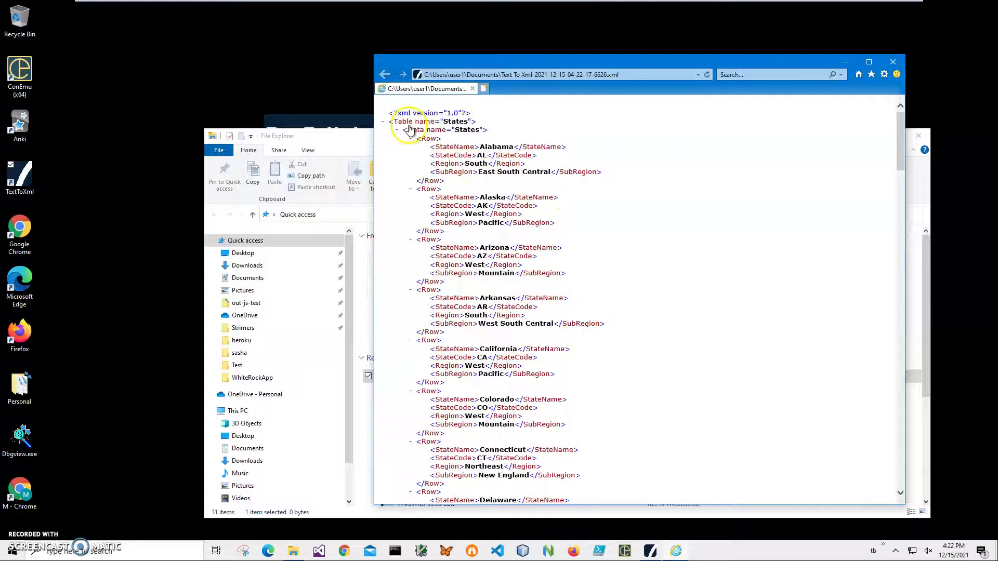
scroll(495, 265, "down", 3)
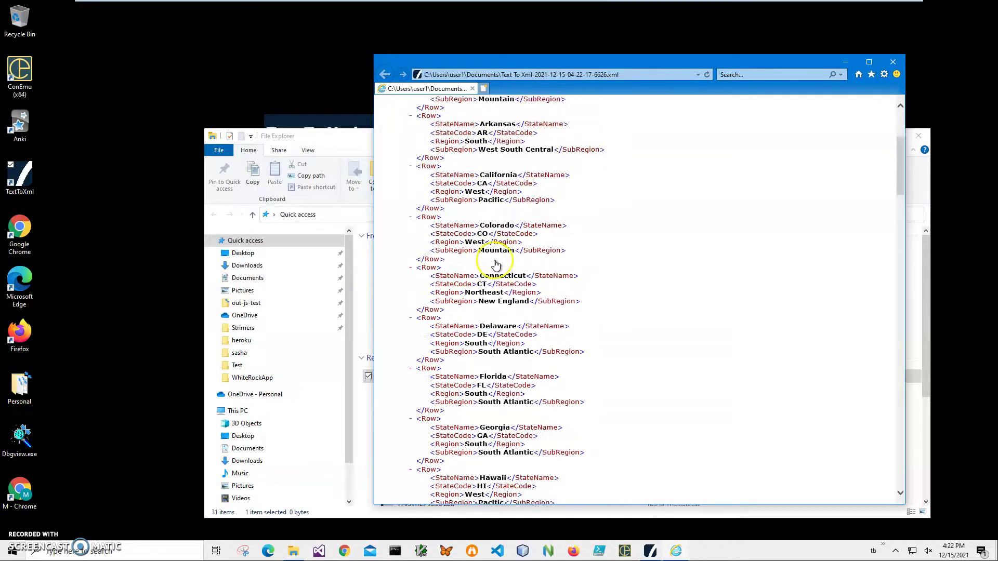
scroll(496, 265, "down", 3)
scroll(457, 276, "up", 7)
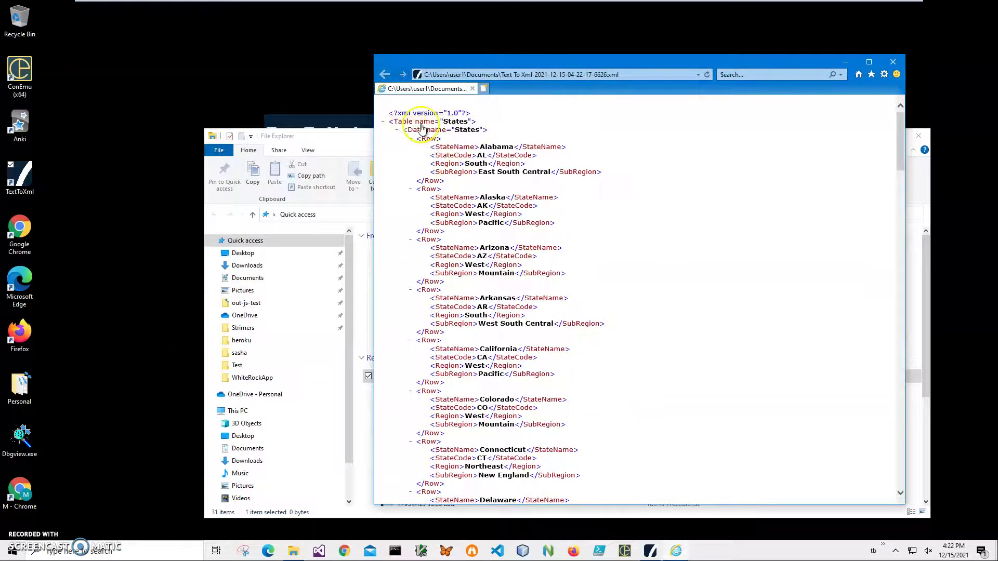
scroll(506, 283, "down", 9)
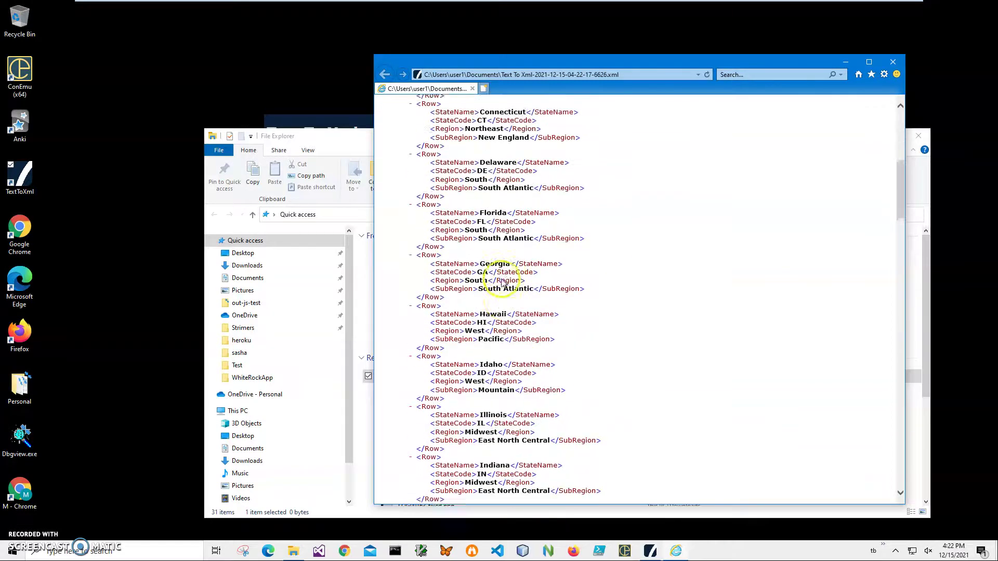
scroll(507, 284, "up", 9)
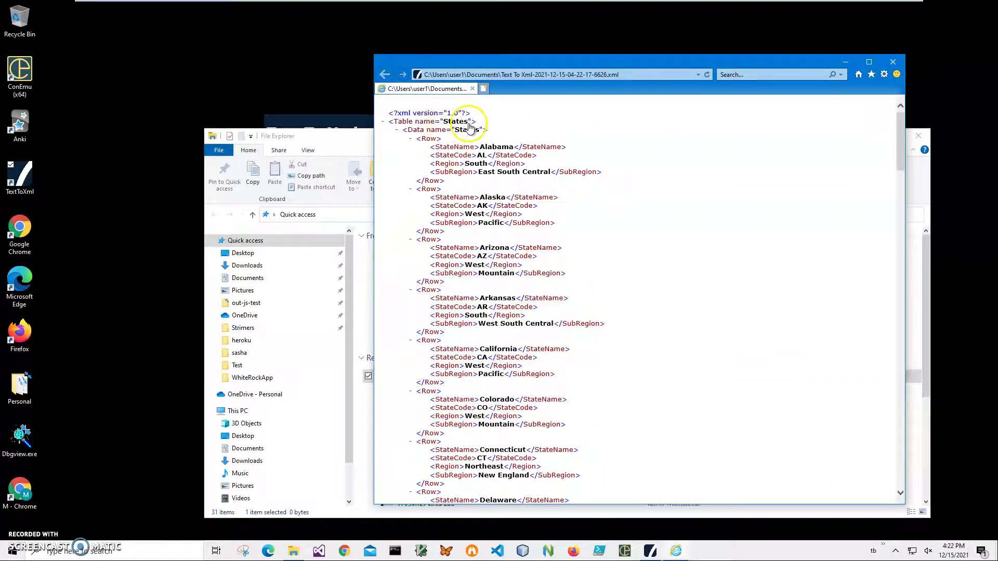
scroll(664, 328, "down", 3)
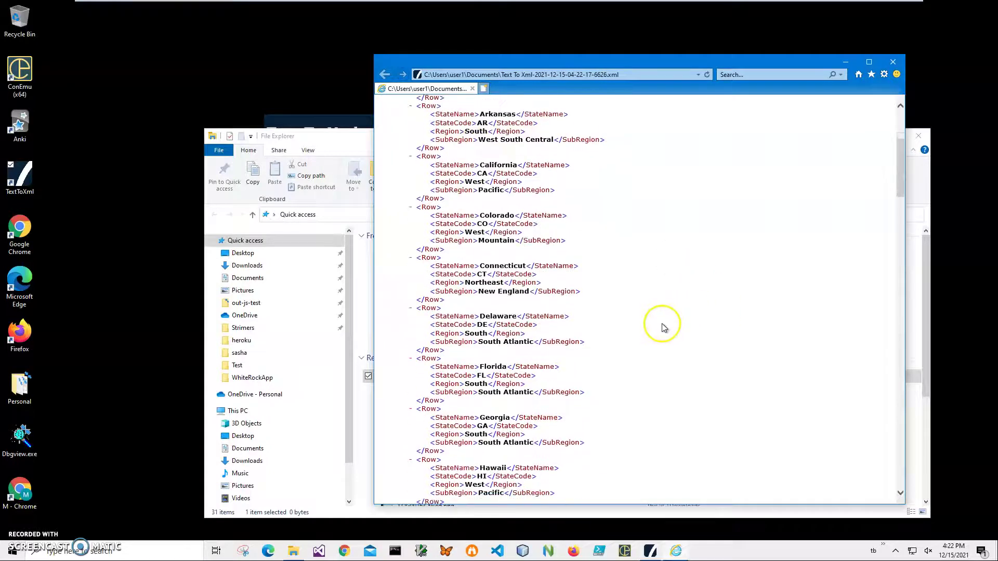
scroll(663, 328, "down", 12)
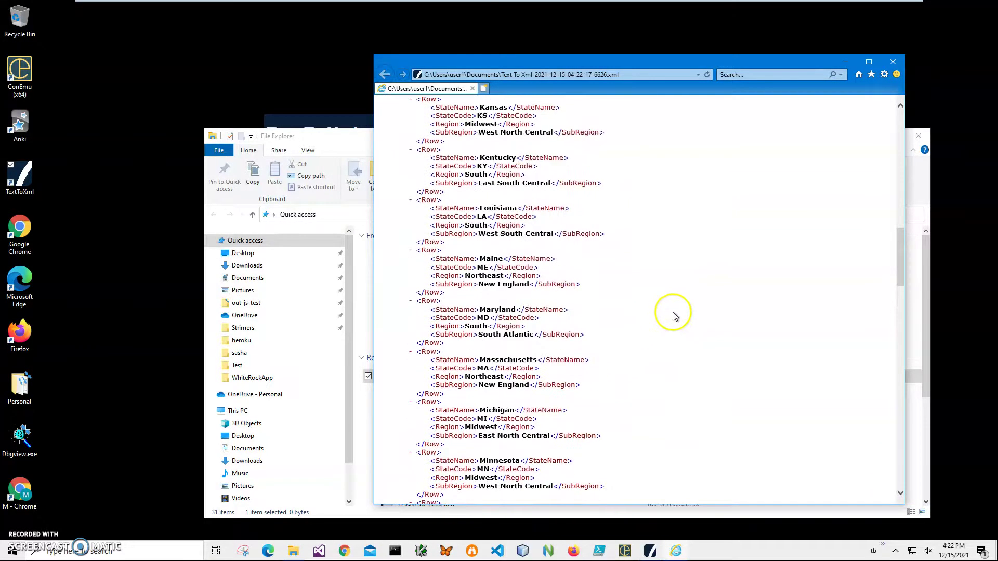
scroll(674, 315, "up", 5)
scroll(678, 317, "down", 13)
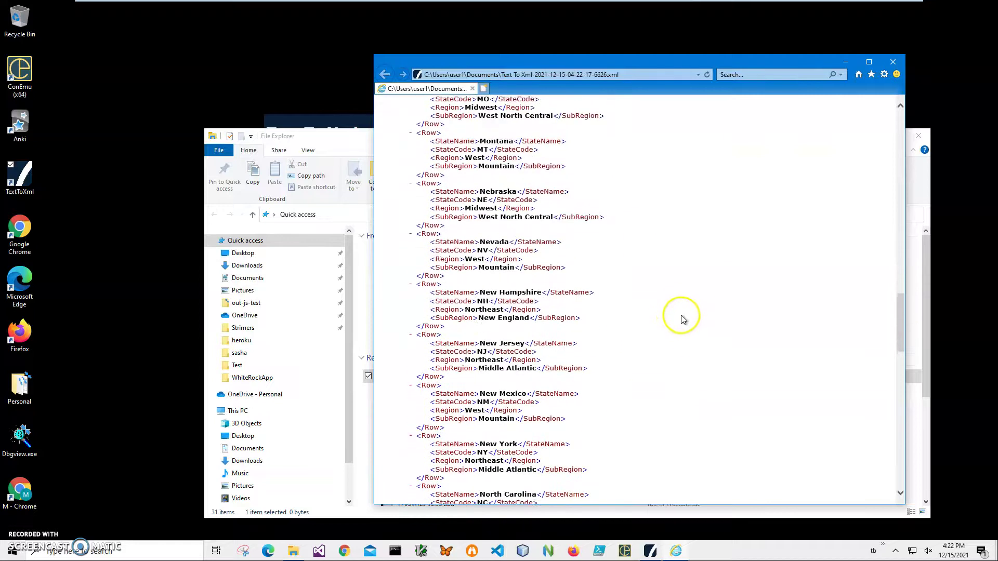
scroll(682, 318, "down", 15)
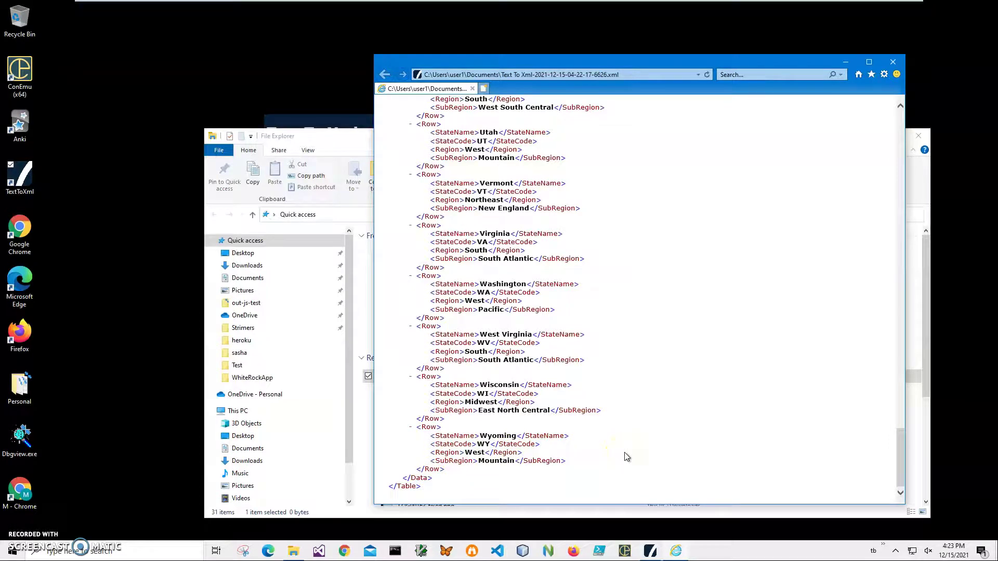
scroll(661, 401, "up", 20)
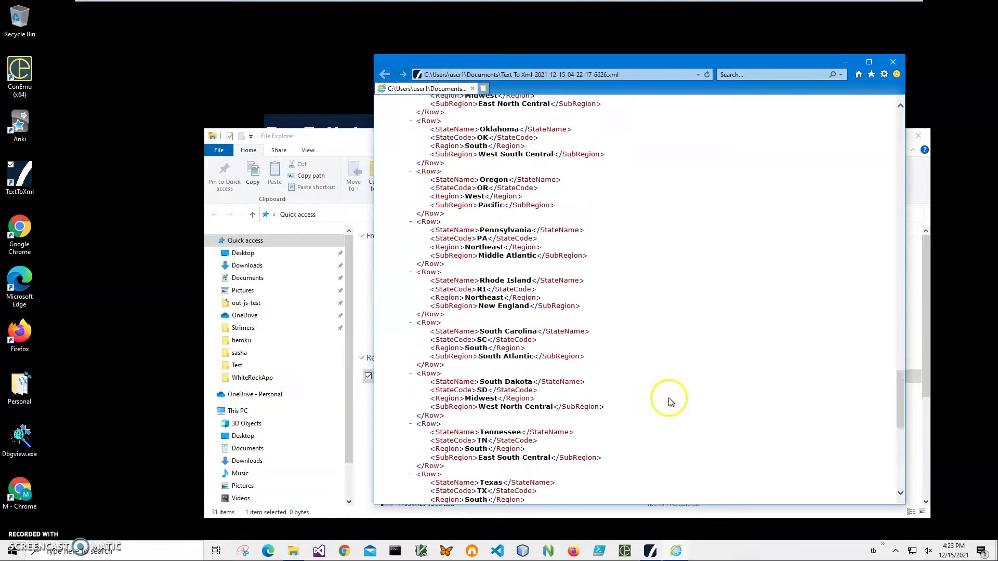
scroll(668, 395, "up", 15)
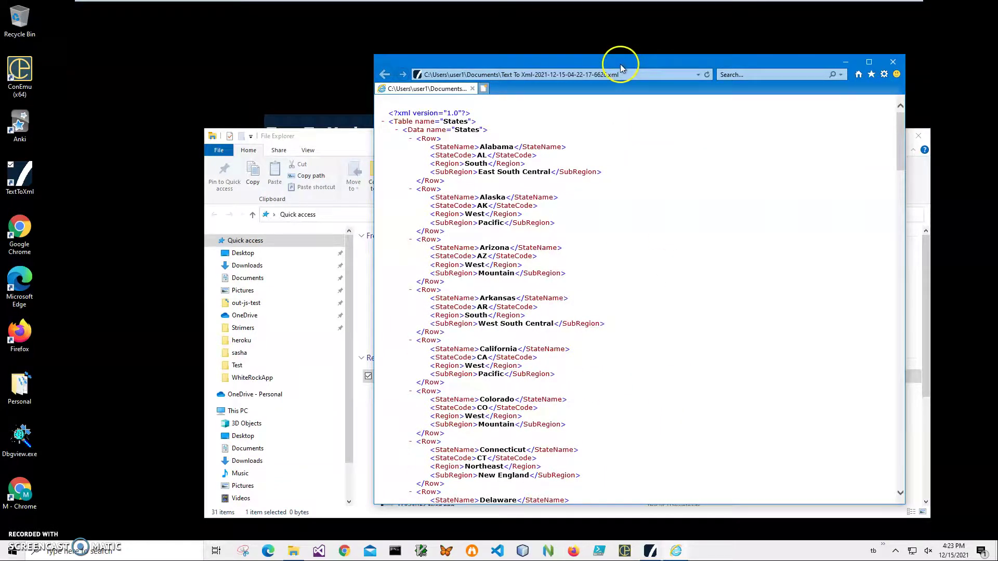
left_click_drag(620, 64, 616, 69)
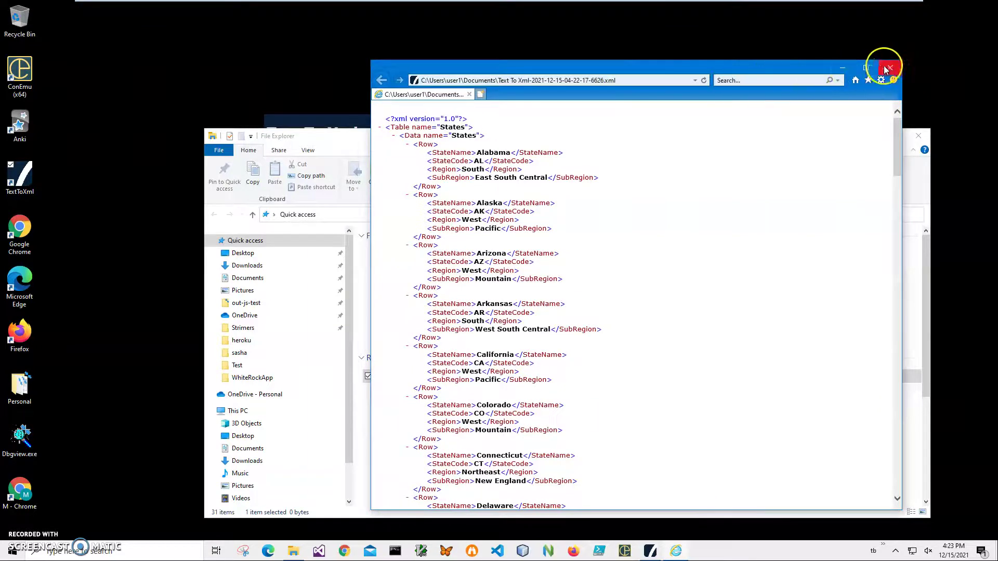